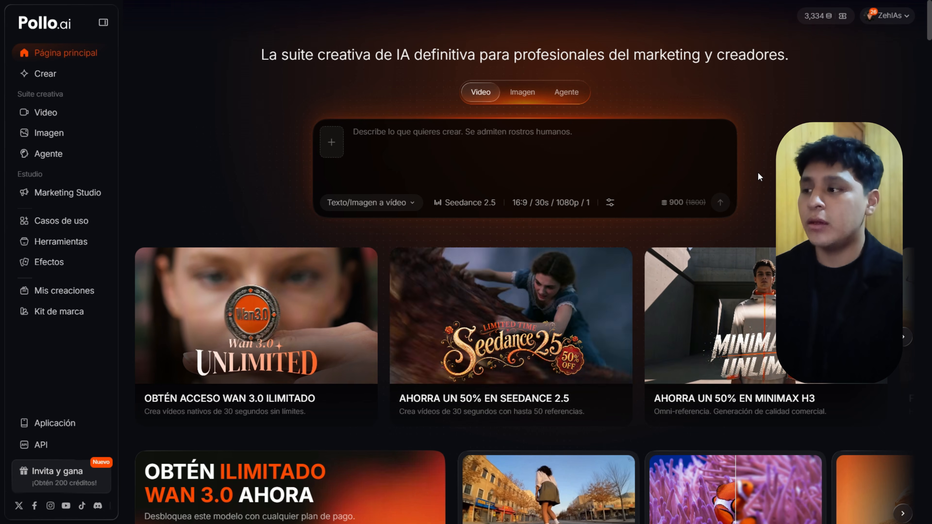
Step: Write an image-generation prompt for a luxury men's perfume: rectangular glass bottle, black cylindrical cap, amber liquid, black 'ZehIAs' label, neutral studio background, 8k photorealistic
{"action": "left_click", "coordinate": [72, 134]}
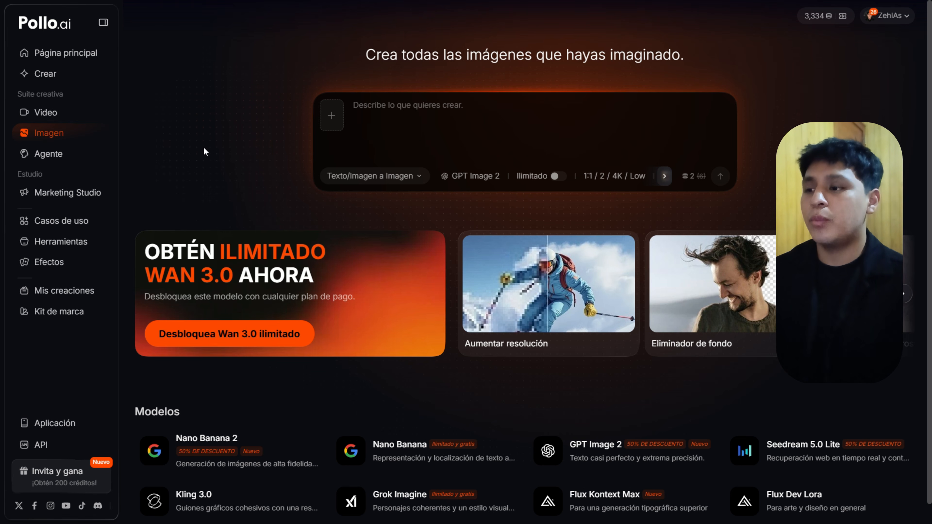
{"action": "mouse_move", "coordinate": [102, 134]}
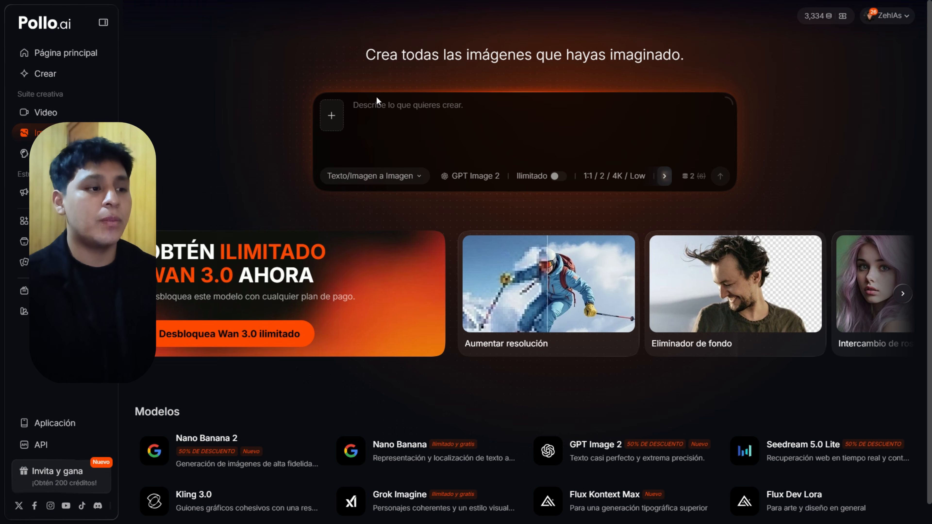
{"action": "left_click", "coordinate": [360, 106]}
{"action": "type", "text": "Una botella de perfume para hombre de lujo y diseño masculino, frasco de vidrio rectangular y pesado de alta gama, tapón negro cilíndrico e industrial, líquido de color ámbar cálido en el interior, etiqueta minimalista de color negro con texto blanco elegante que dice 'ZehIAs', fondo de estudio limpio y neutro para fotografía de producto, resolución 8k, fotorrealista"}
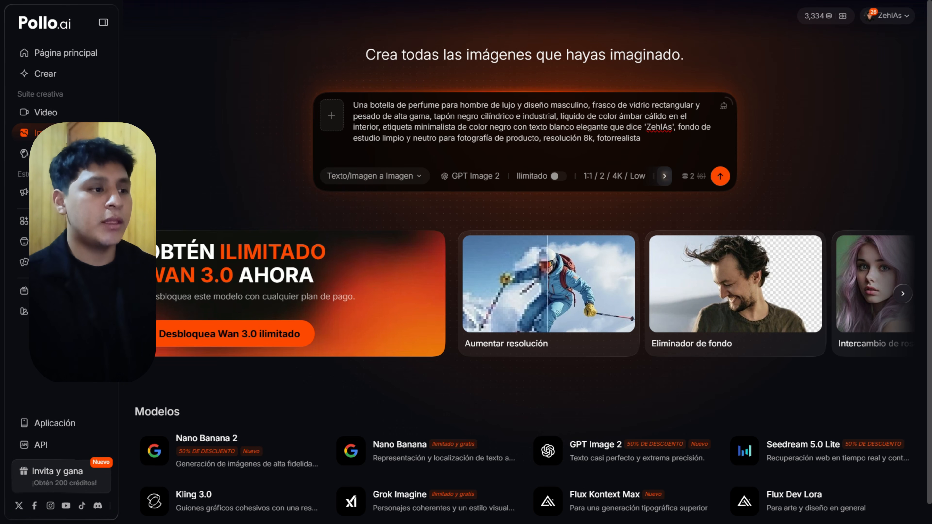
{"action": "left_click_drag", "start_coordinate": [359, 106], "coordinate": [591, 116]}
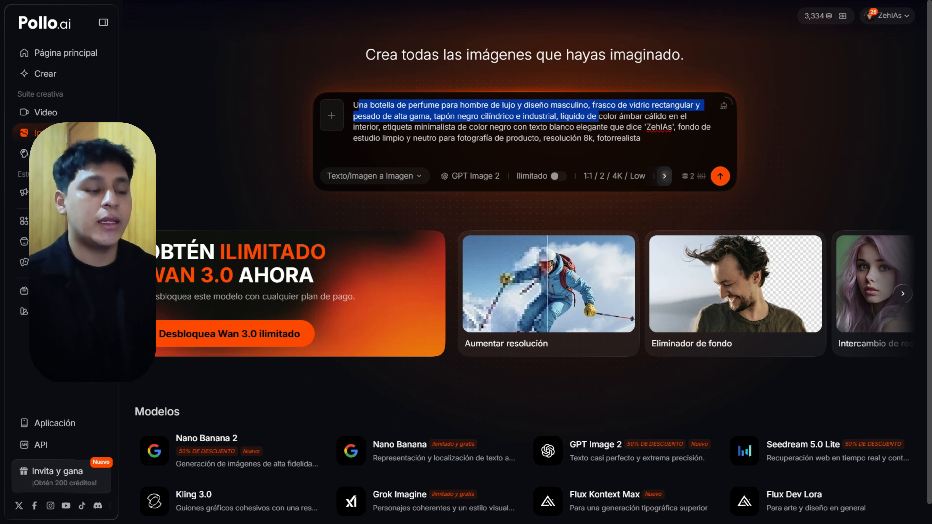
Step: Choose the GPT Image 2 model for the perfume image and set the output quality to High
{"action": "left_click", "coordinate": [473, 176]}
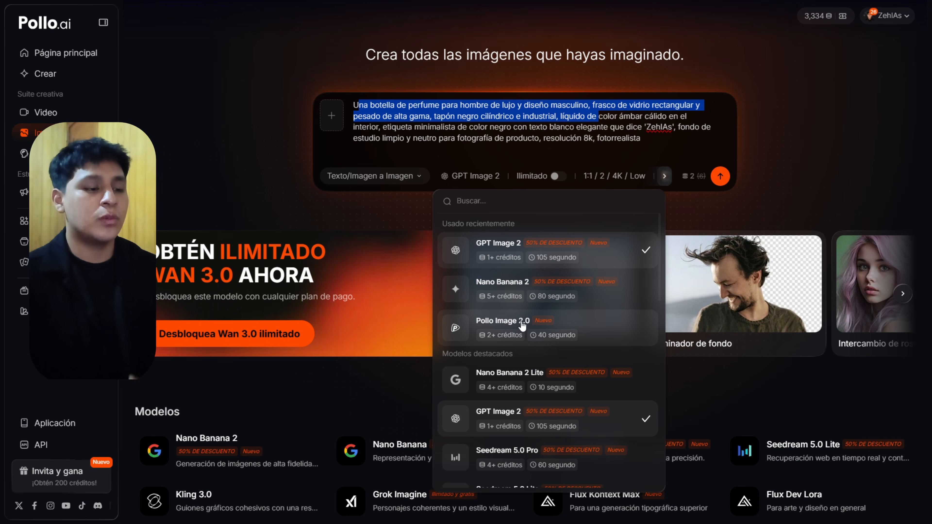
{"action": "scroll", "coordinate": [524, 326], "scroll_direction": "down", "scroll_amount": 10}
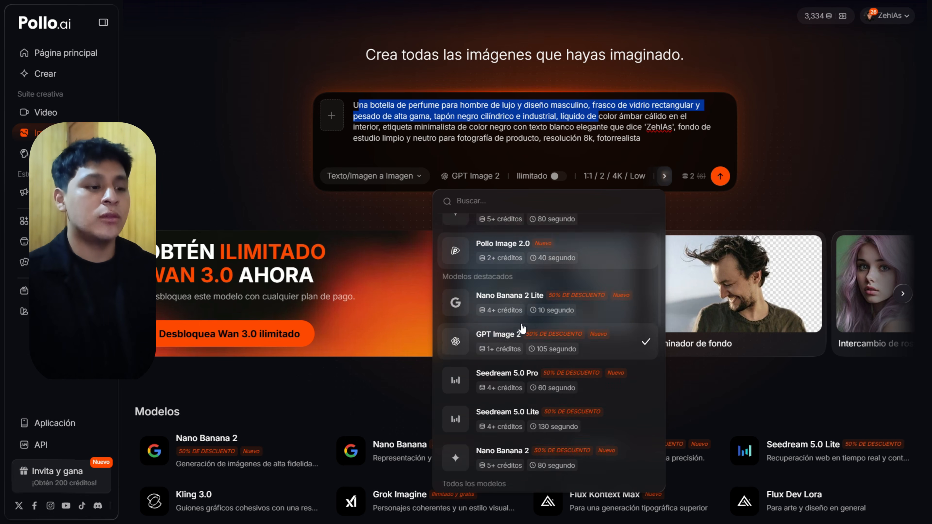
{"action": "scroll", "coordinate": [510, 373], "scroll_direction": "up", "scroll_amount": 6}
{"action": "scroll", "coordinate": [510, 373], "scroll_direction": "up", "scroll_amount": 3}
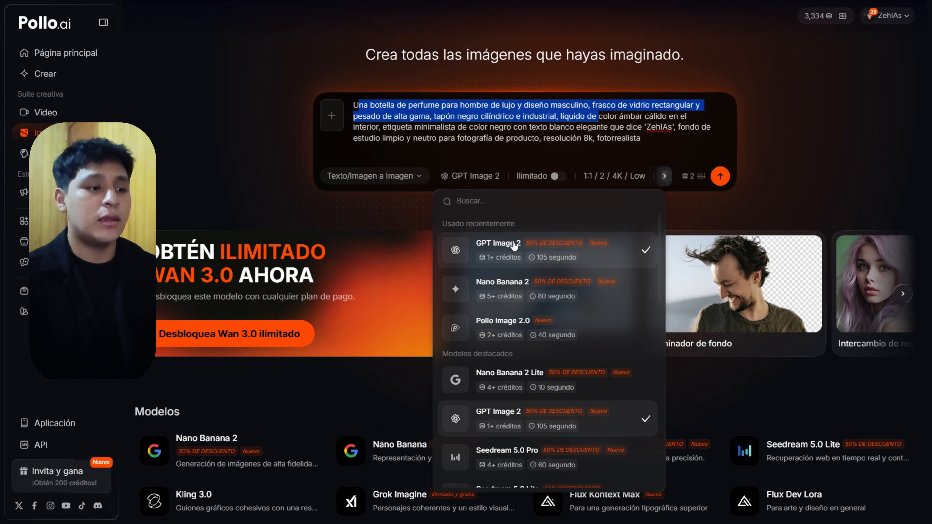
{"action": "left_click", "coordinate": [514, 257]}
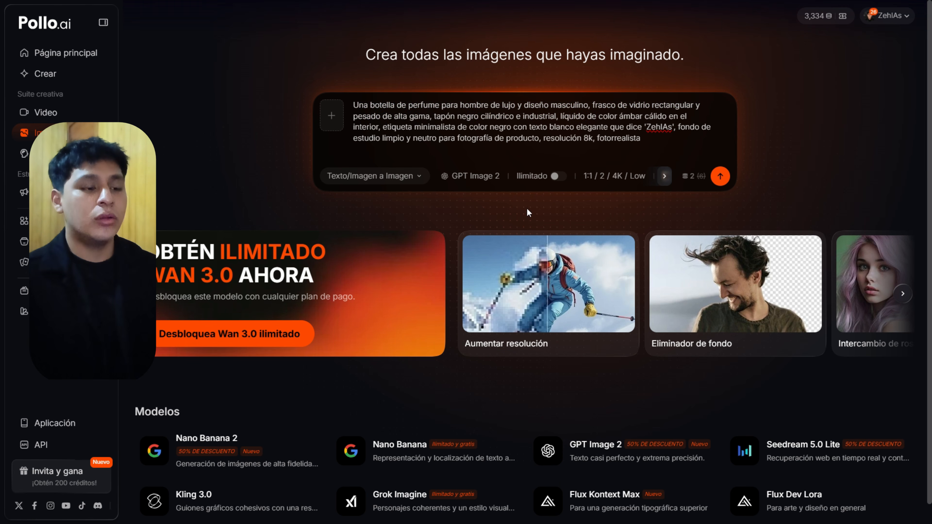
{"action": "left_click", "coordinate": [620, 176]}
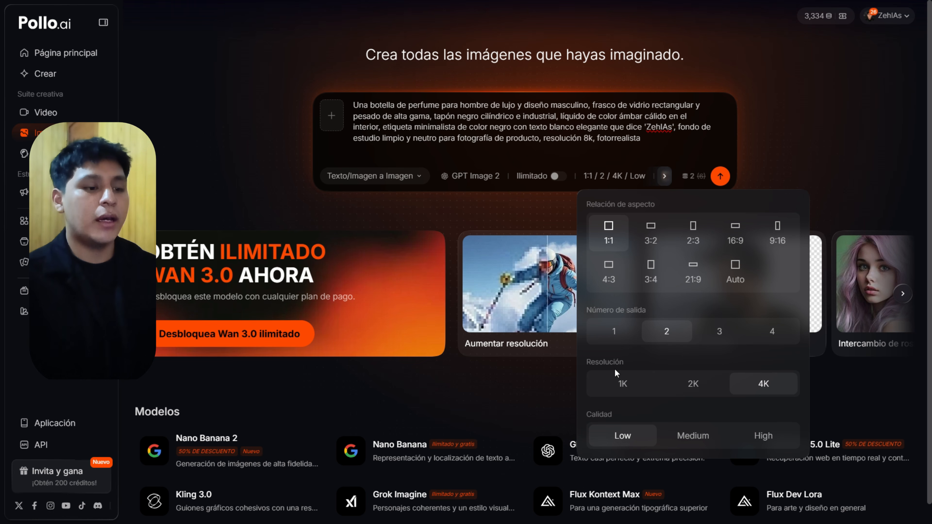
{"action": "left_click", "coordinate": [763, 436]}
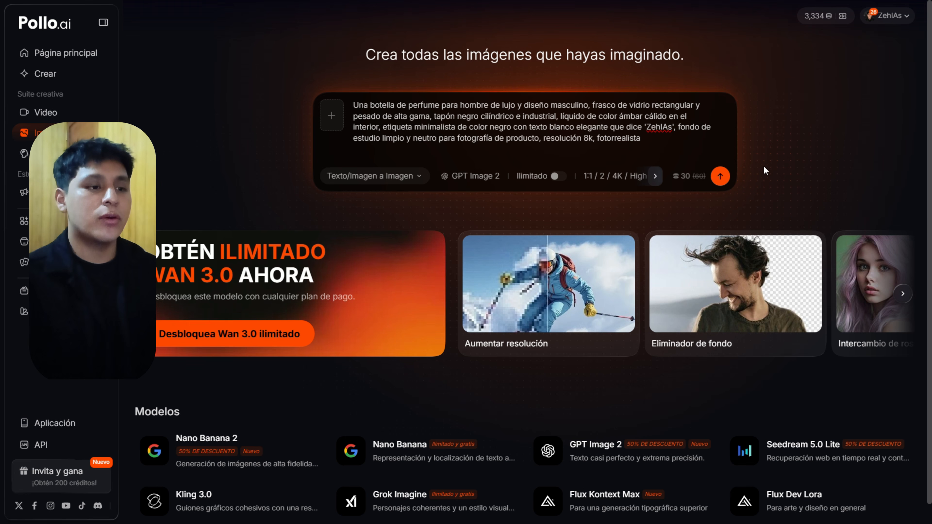
Step: Examine the available image styles and the descriptions of the public visibility and copy protection options
{"action": "left_click", "coordinate": [657, 176]}
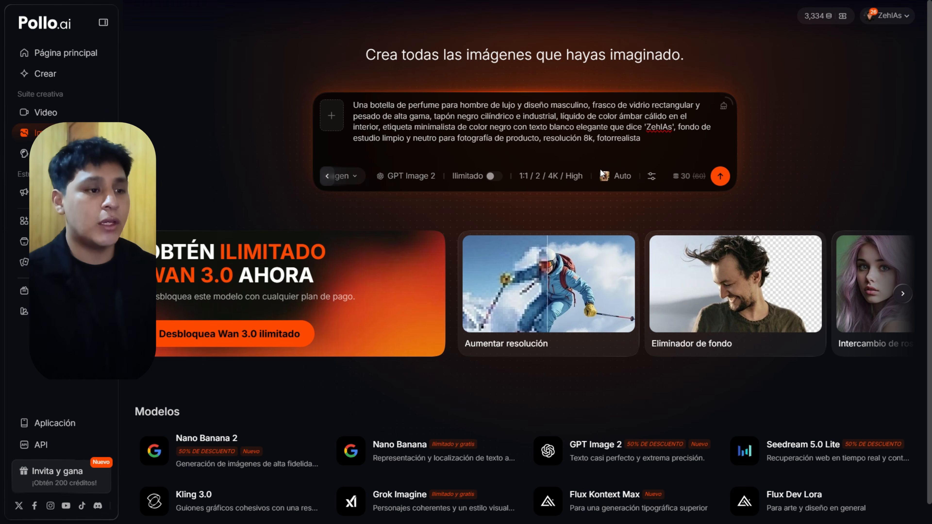
{"action": "left_click", "coordinate": [604, 177]}
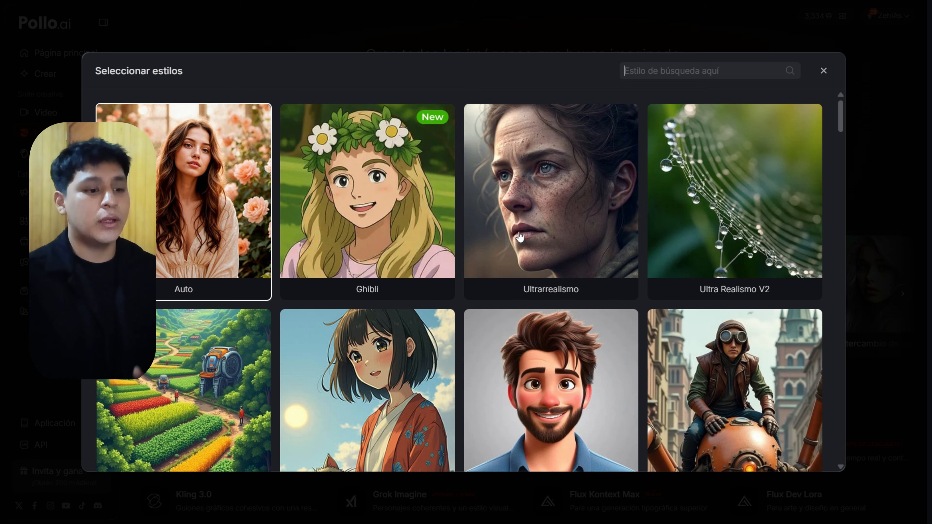
{"action": "scroll", "coordinate": [451, 225], "scroll_direction": "down", "scroll_amount": 10}
{"action": "scroll", "coordinate": [451, 225], "scroll_direction": "down", "scroll_amount": 12}
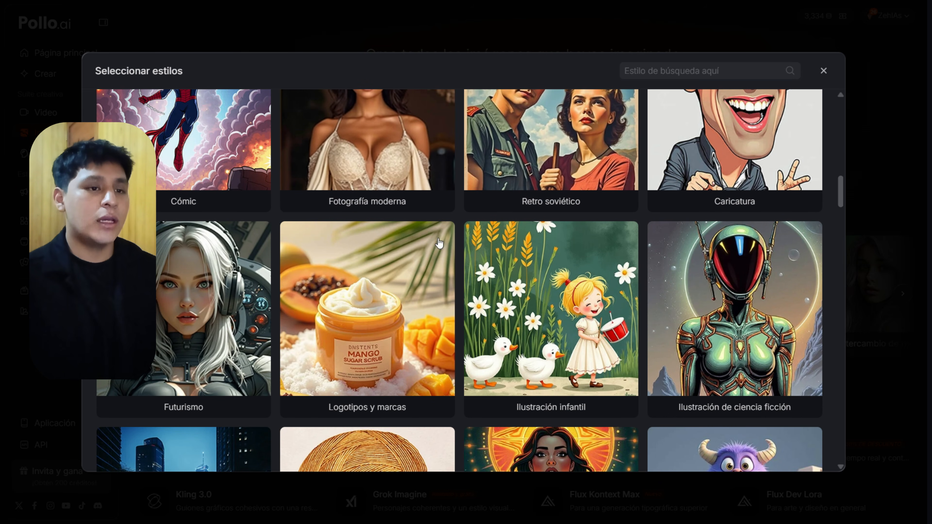
{"action": "left_click", "coordinate": [823, 71]}
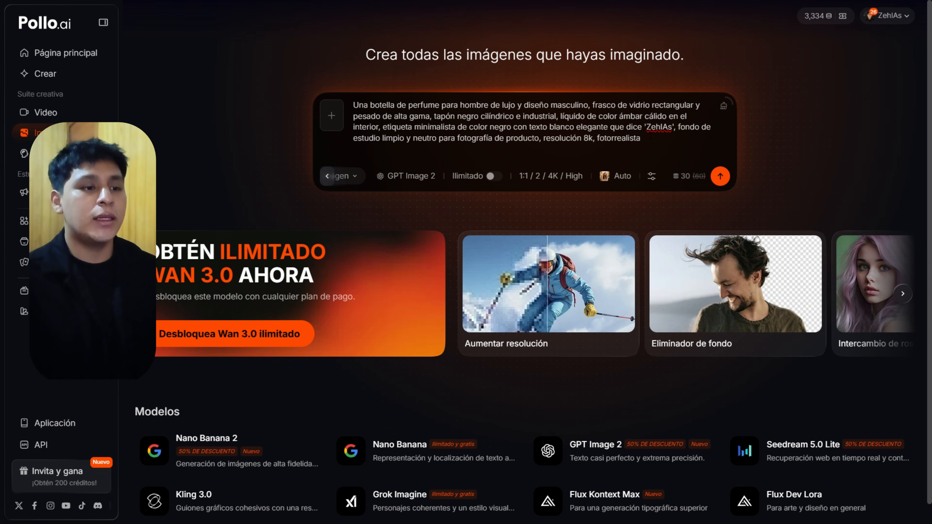
{"action": "left_click", "coordinate": [650, 177]}
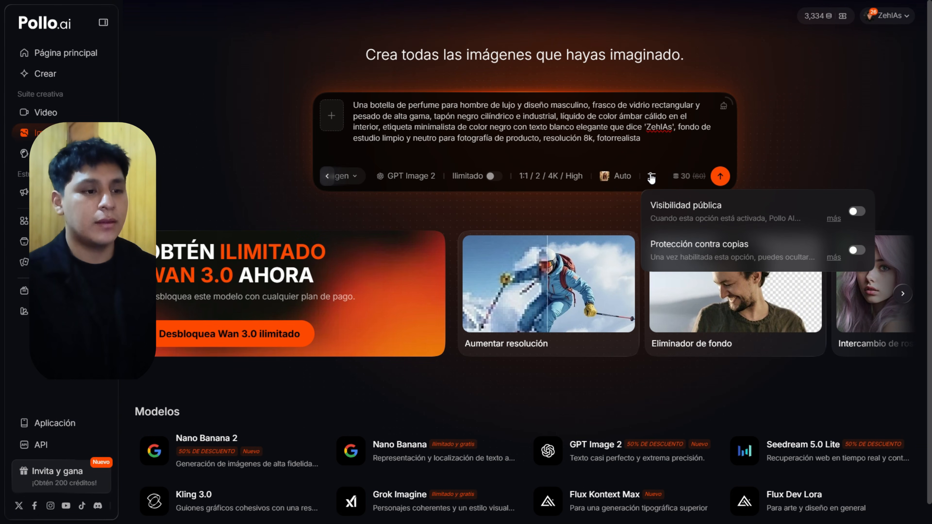
{"action": "left_click", "coordinate": [753, 216]}
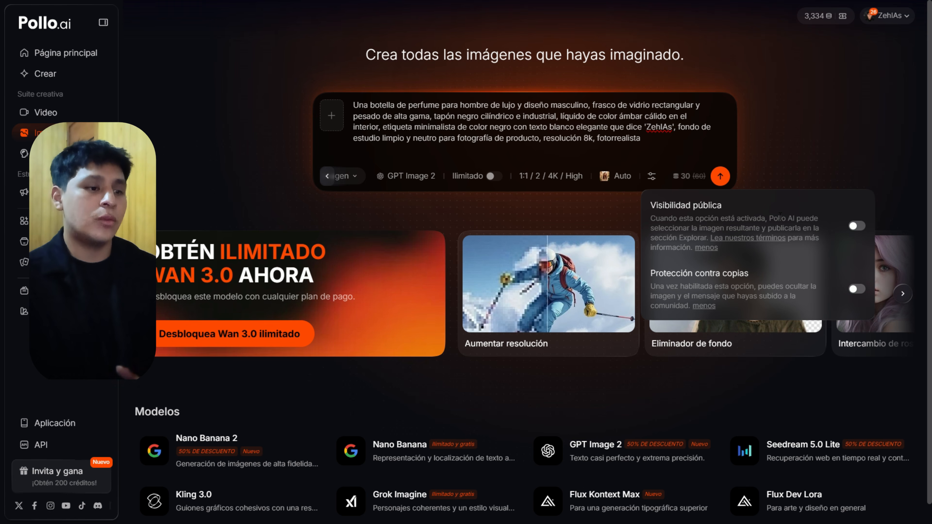
{"action": "left_click", "coordinate": [769, 173]}
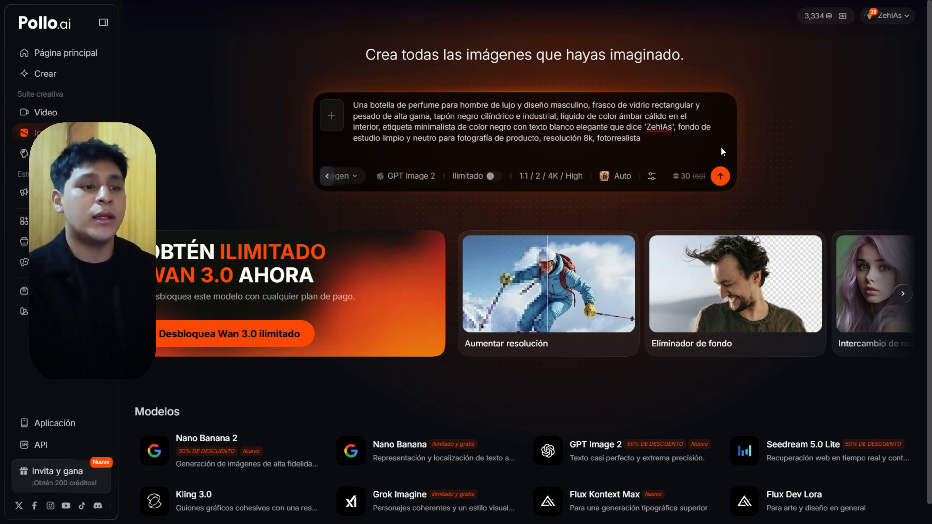
Step: Generate the perfume bottle images from the prompt
{"action": "left_click", "coordinate": [727, 179]}
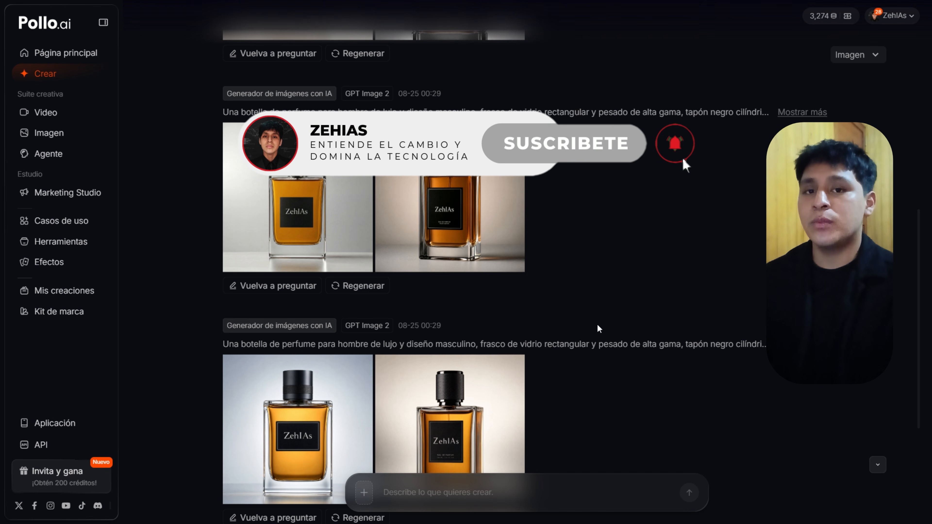
{"action": "mouse_move", "coordinate": [243, 217]}
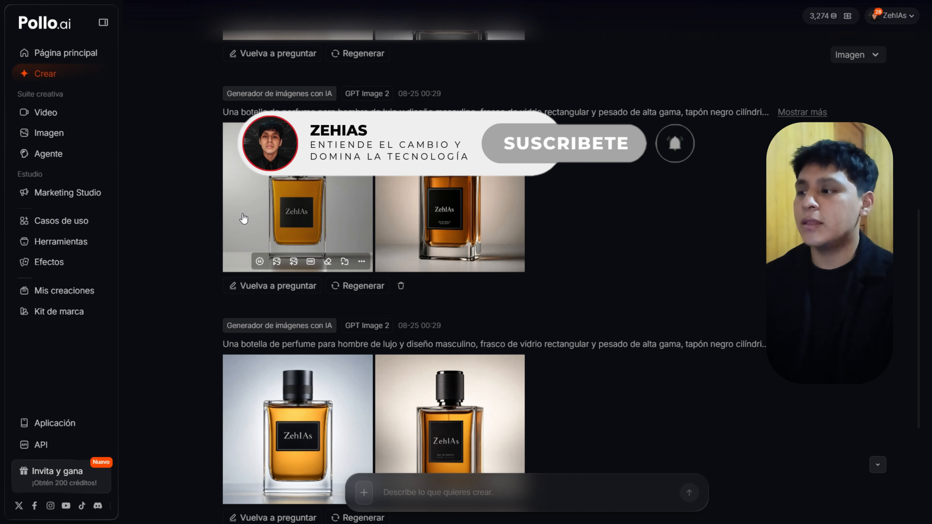
Step: Open the creative agent and choose the Fotografía del producto skill from the Comercio electrónico category
{"action": "left_click", "coordinate": [90, 155]}
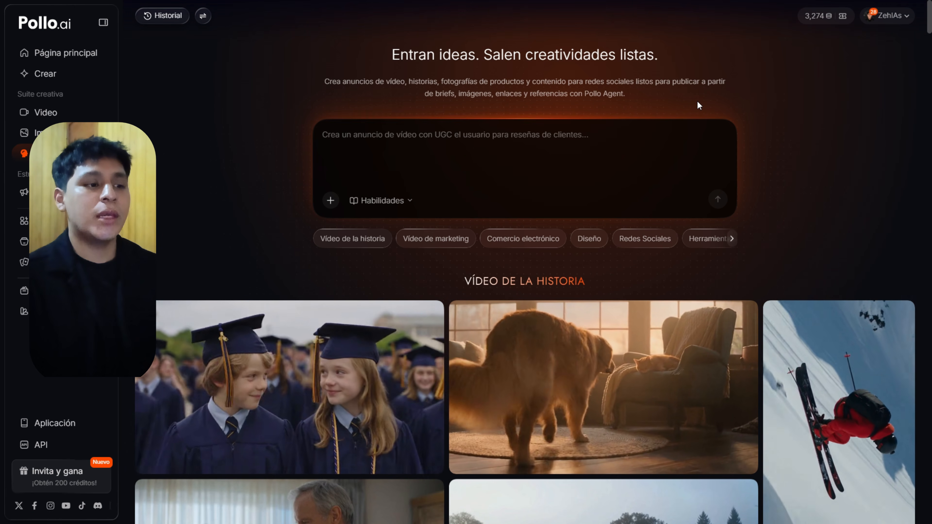
{"action": "left_click", "coordinate": [506, 241]}
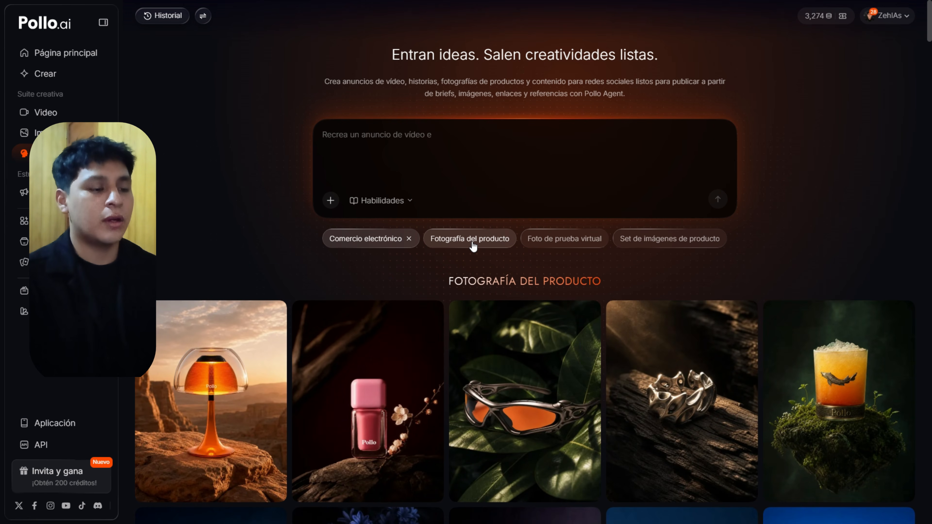
{"action": "left_click", "coordinate": [472, 243]}
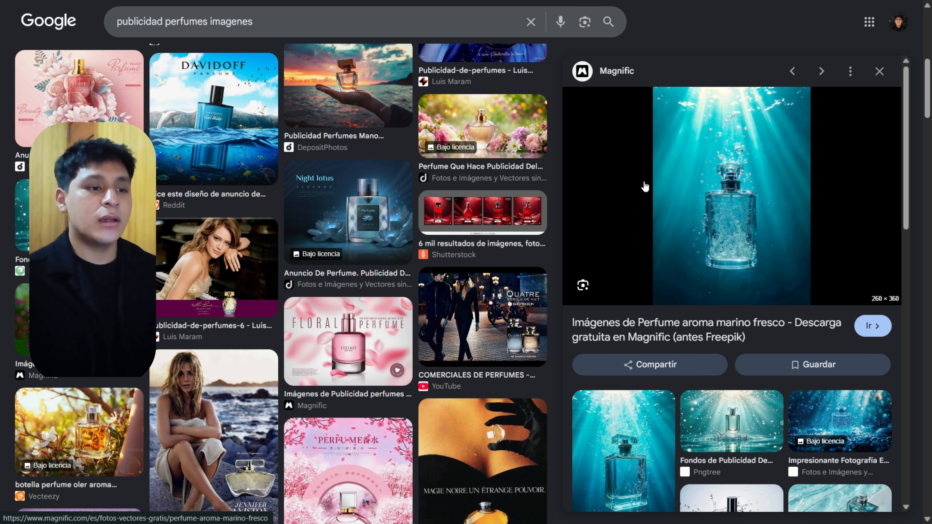
Step: Look through the underwater perfume advertising pictures in Google Images for reference
{"action": "scroll", "coordinate": [800, 232], "scroll_direction": "down", "scroll_amount": 3}
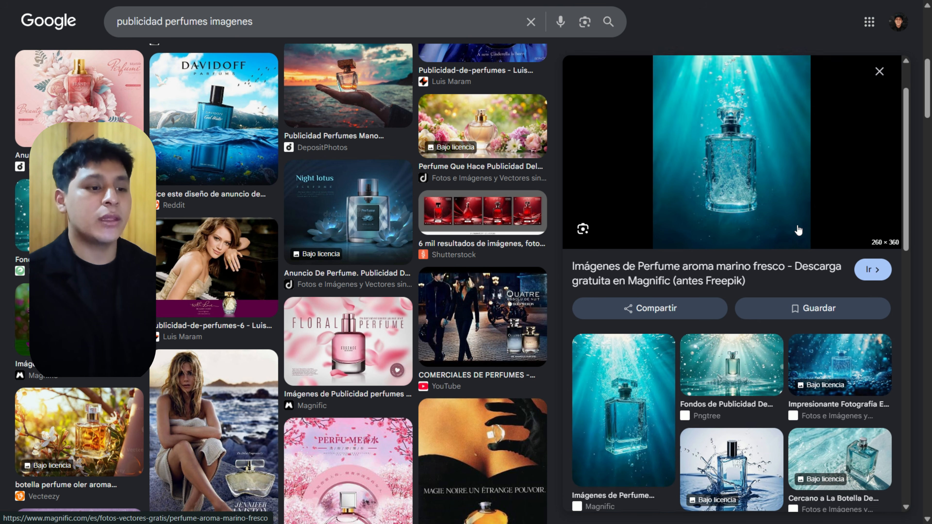
{"action": "left_click", "coordinate": [613, 318]}
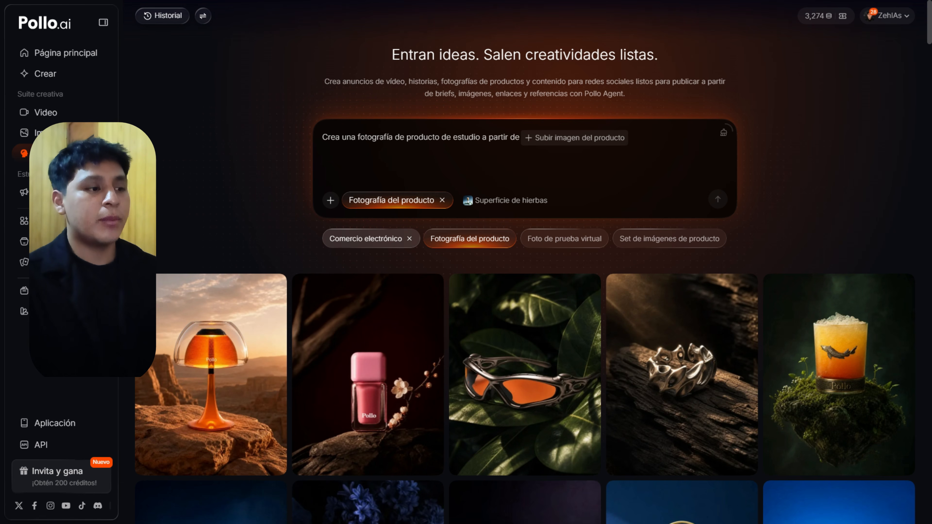
Step: Upload zehlias.png as the product image in the agent's studio product photography prompt
{"action": "left_click_drag", "start_coordinate": [324, 137], "coordinate": [503, 137]}
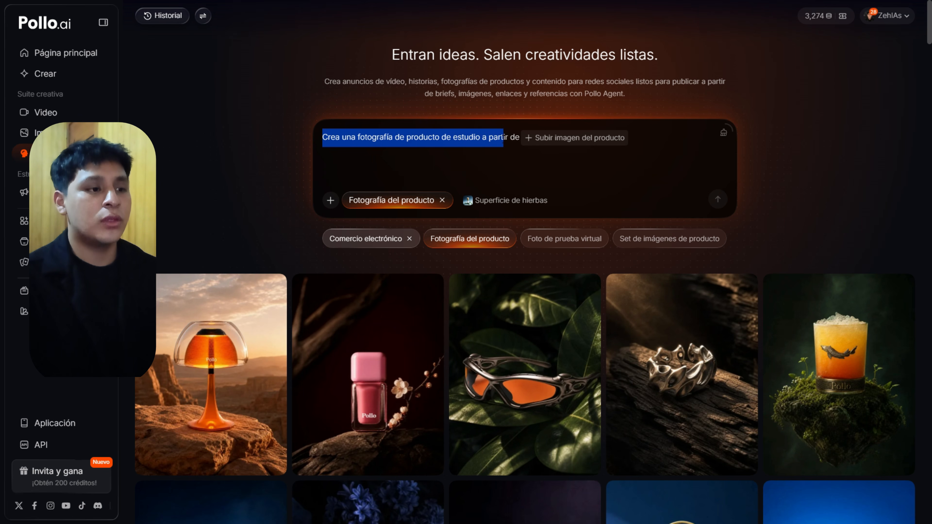
{"action": "left_click", "coordinate": [546, 141]}
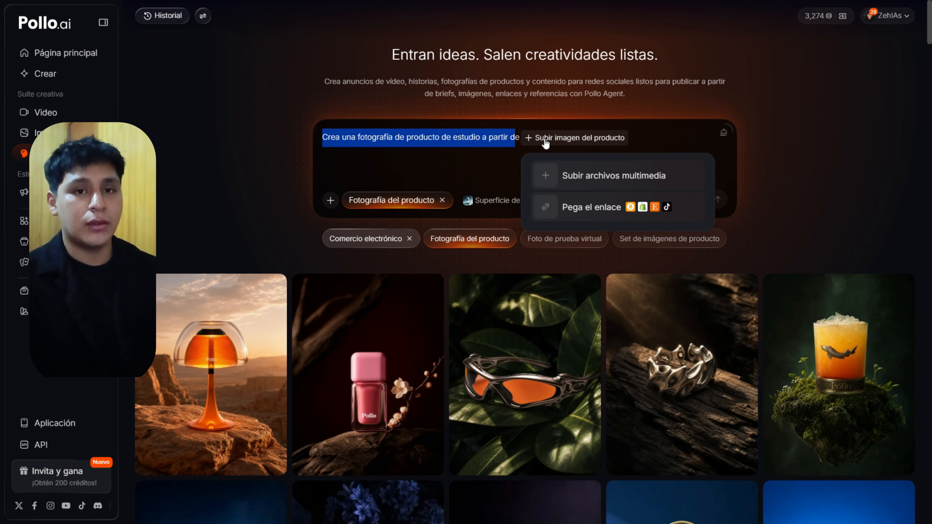
{"action": "left_click", "coordinate": [593, 145]}
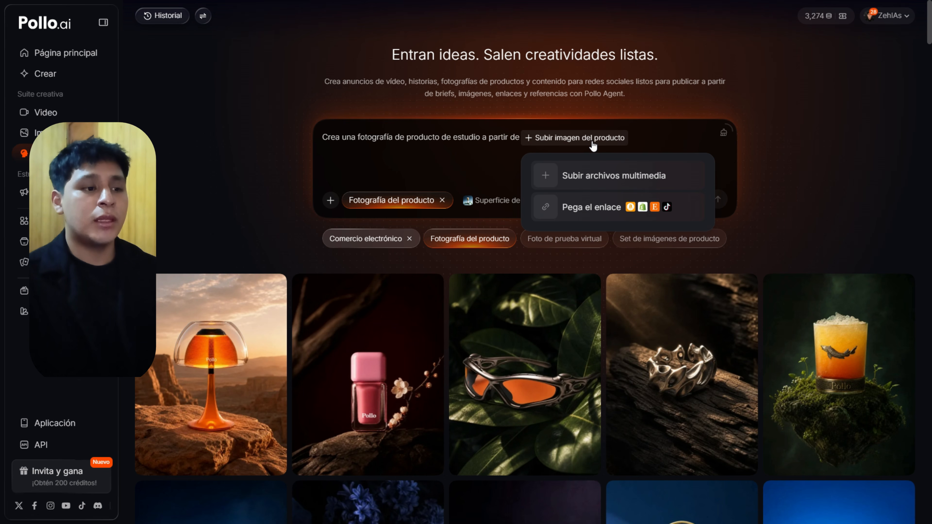
{"action": "left_click", "coordinate": [596, 171]}
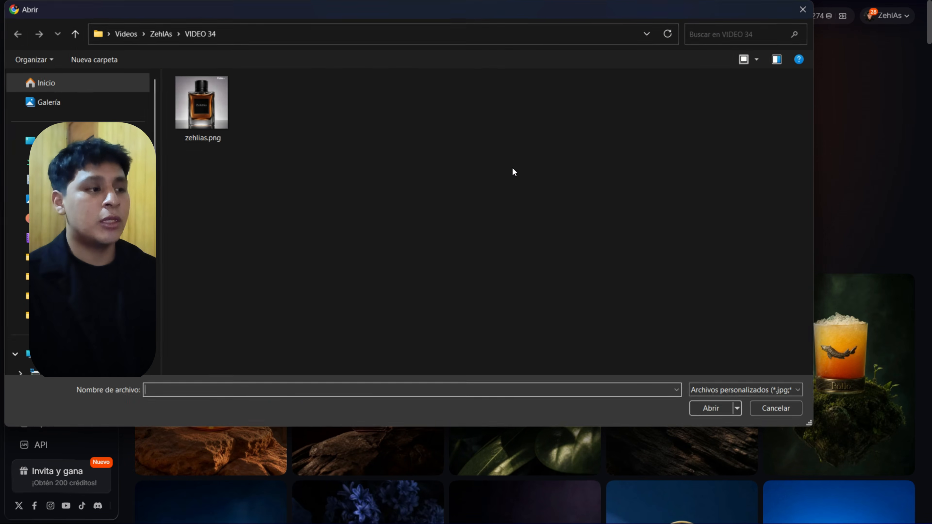
{"action": "left_click", "coordinate": [198, 108]}
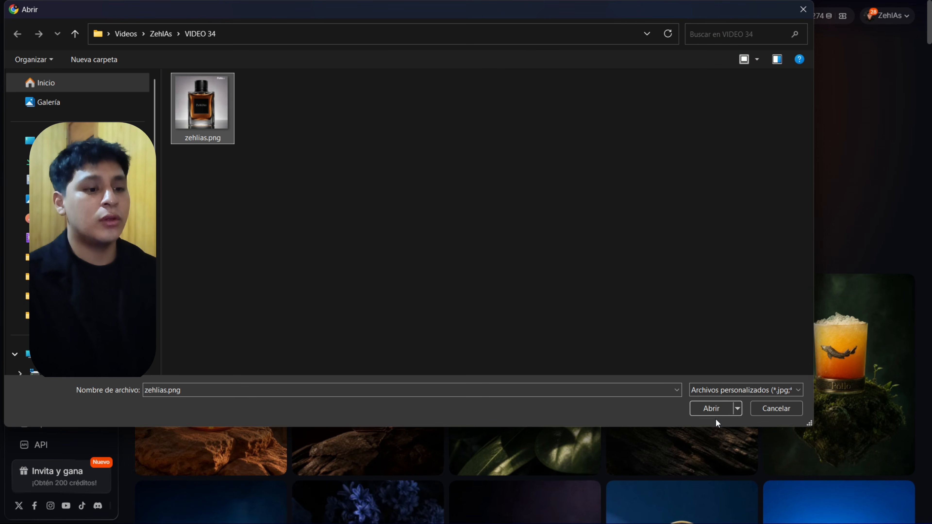
{"action": "left_click", "coordinate": [727, 408]}
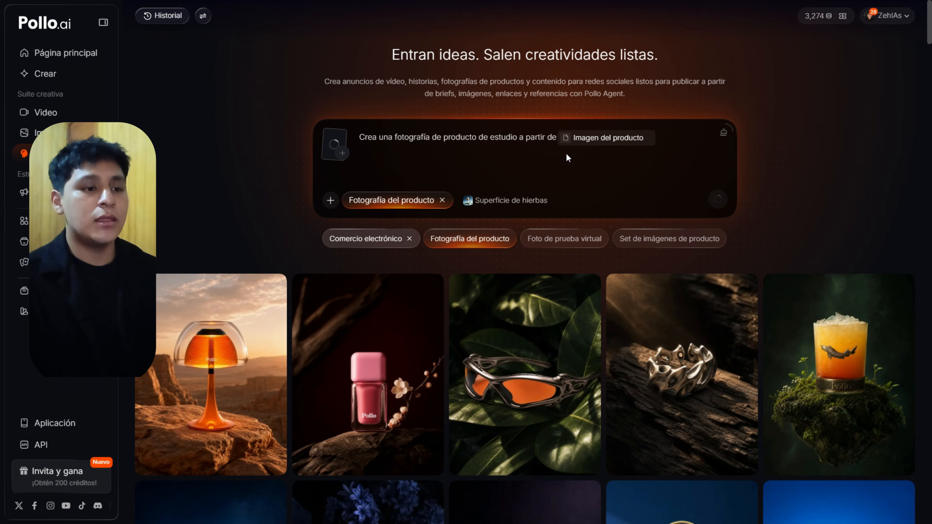
{"action": "left_click", "coordinate": [655, 141]}
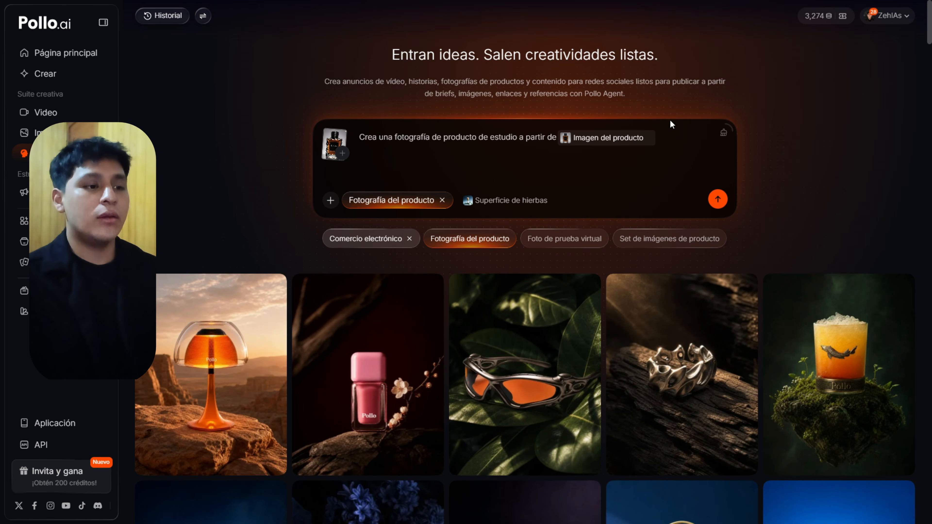
Step: Set the product photograph's style to Flor roja
{"action": "left_click", "coordinate": [501, 205]}
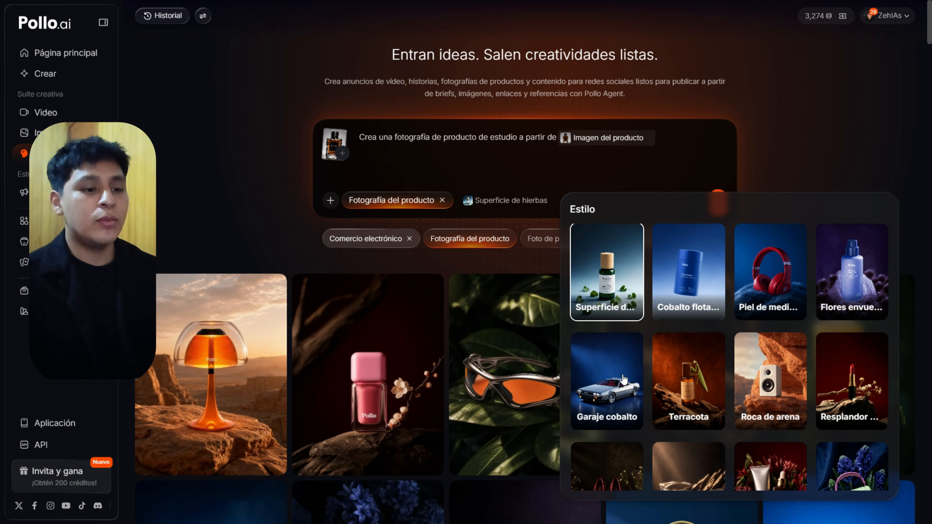
{"action": "scroll", "coordinate": [620, 378], "scroll_direction": "down", "scroll_amount": 10}
{"action": "scroll", "coordinate": [627, 352], "scroll_direction": "down", "scroll_amount": 8}
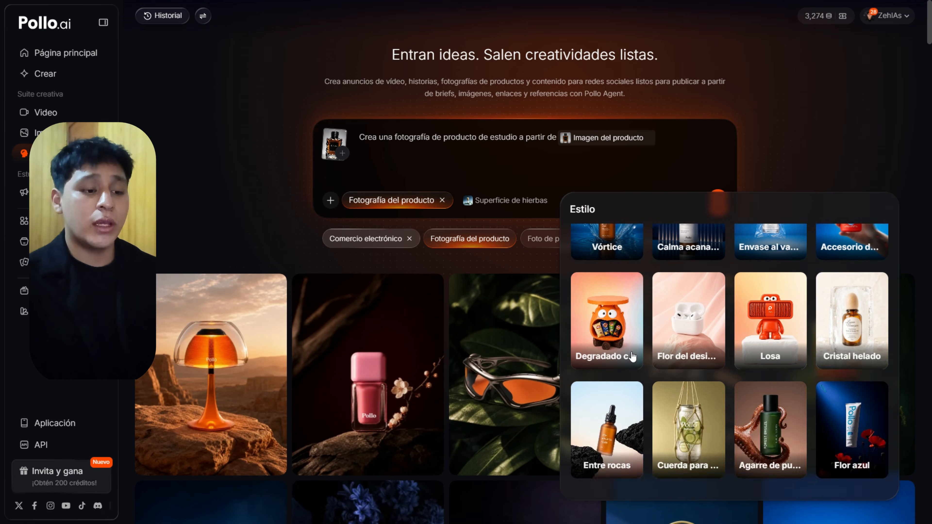
{"action": "scroll", "coordinate": [624, 349], "scroll_direction": "down", "scroll_amount": 4}
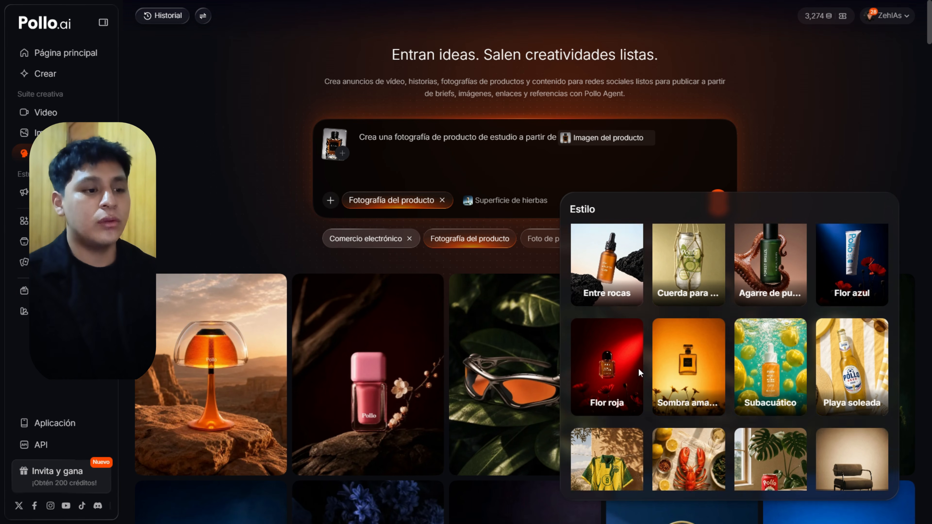
{"action": "left_click", "coordinate": [596, 311]}
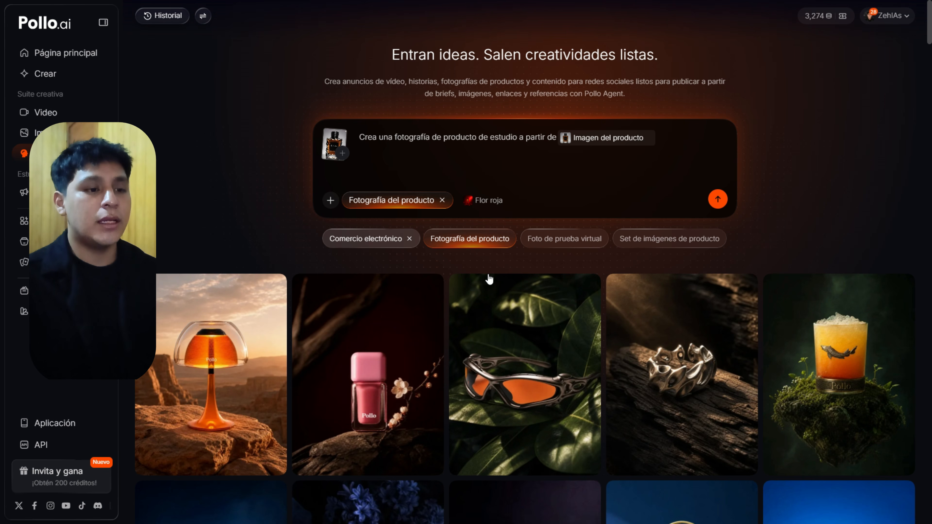
Step: Submit the Flor roja studio product photography prompt for generation
{"action": "left_click", "coordinate": [707, 197]}
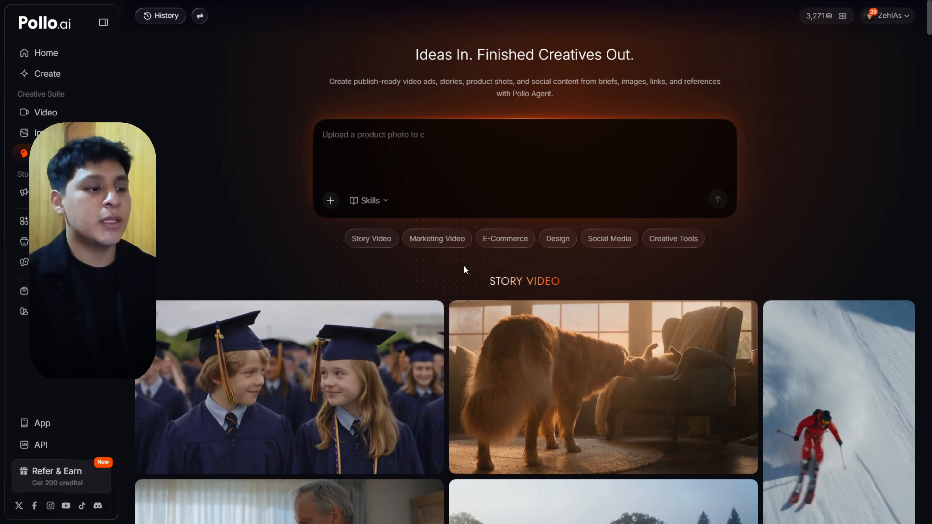
Step: Choose the Clone Video Ad skill from the Marketing Video category and set zehlias.png as the product image
{"action": "left_click", "coordinate": [443, 245]}
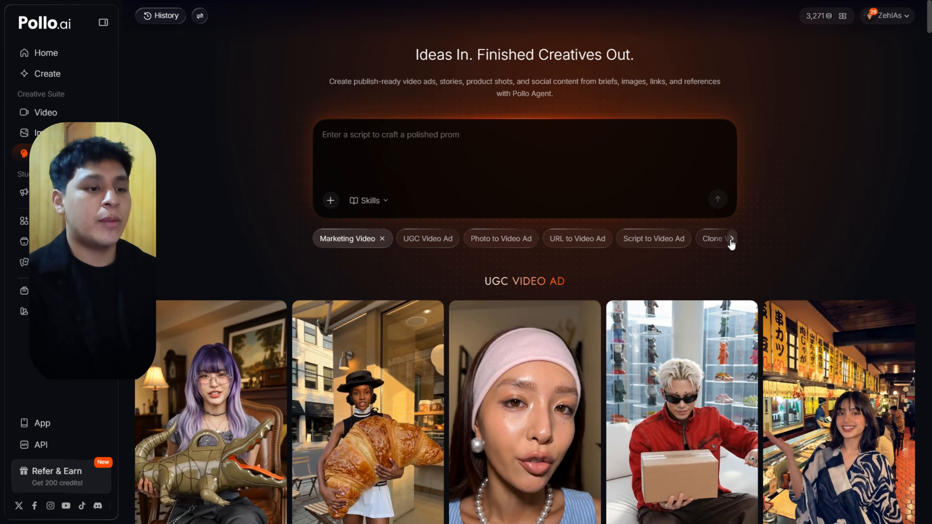
{"action": "left_click", "coordinate": [729, 240]}
{"action": "left_click", "coordinate": [512, 239]}
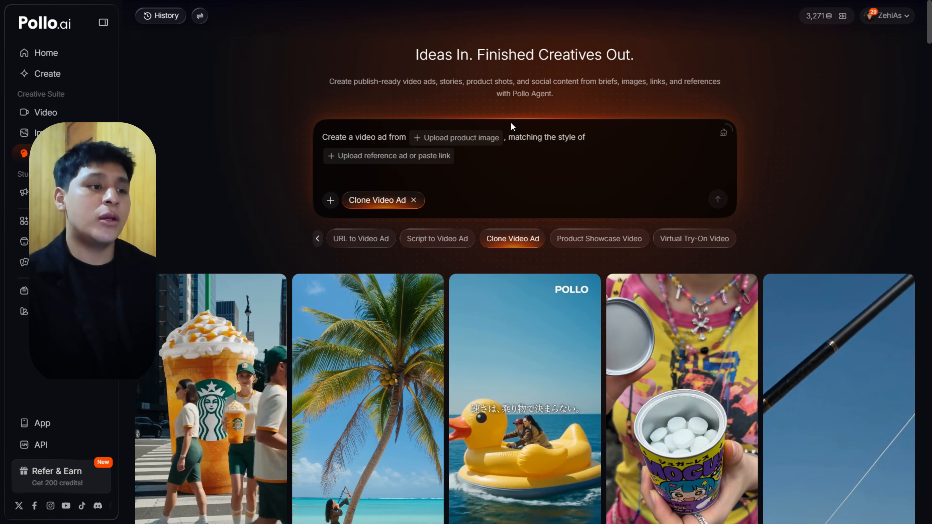
{"action": "left_click", "coordinate": [484, 138]}
{"action": "left_click", "coordinate": [488, 176]}
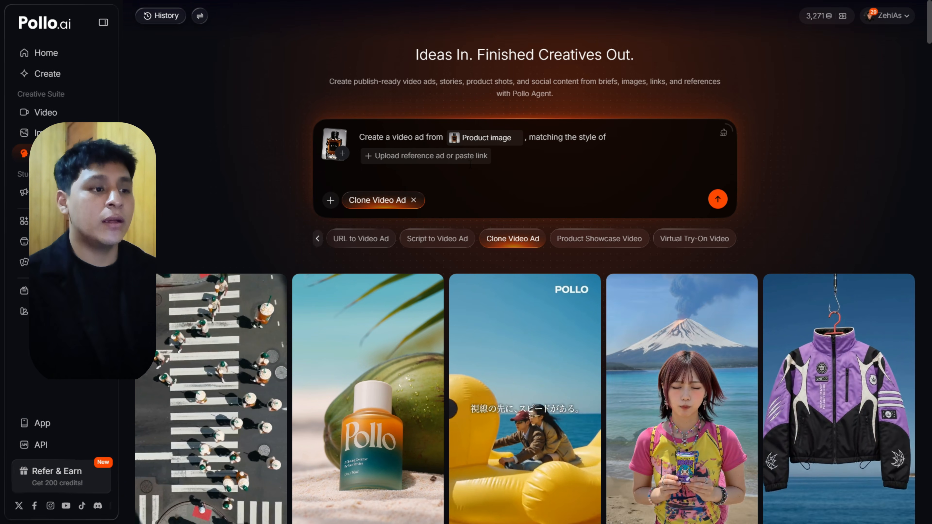
{"action": "left_click", "coordinate": [465, 156]}
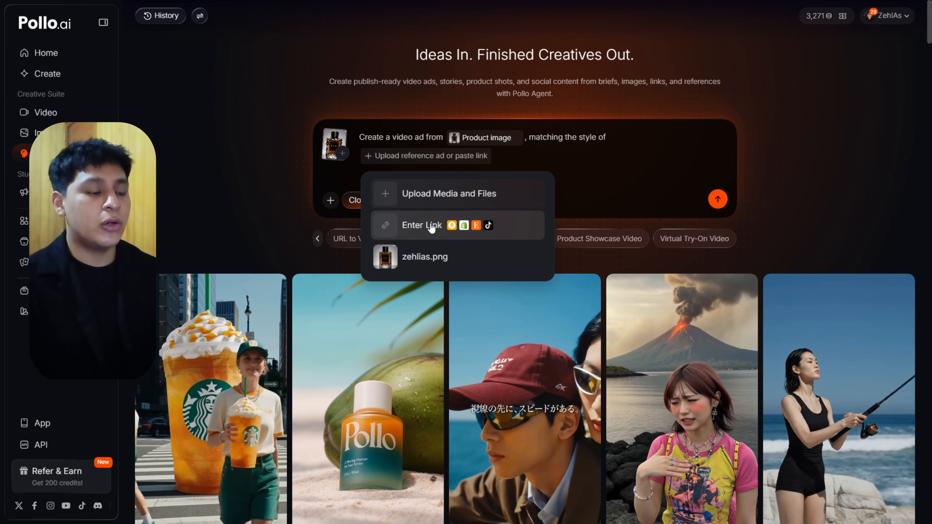
{"action": "left_click", "coordinate": [431, 227]}
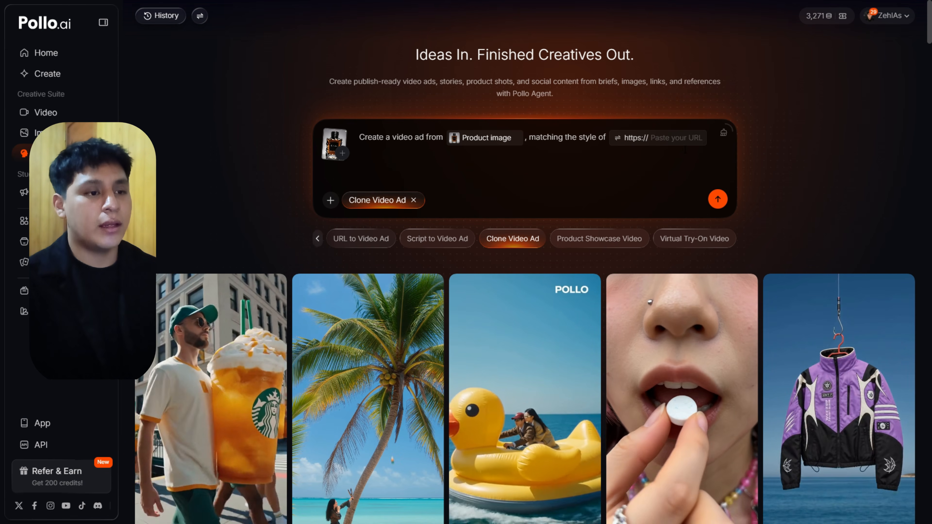
{"action": "type", "text": "https://www.youtube.com/watch?v=gZxQaZn7tv0"}
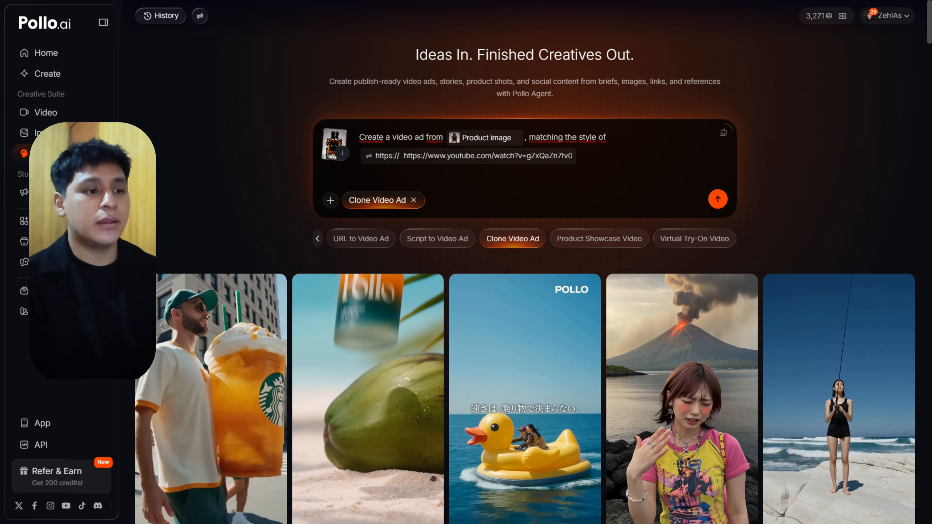
Step: Add a 3D CGI commercial description with a slow-motion orbit around the zehlias bottle, dark luxury studio, amber lighting and 8k resolution, and submit it
{"action": "type", "text": ", featuring [zehlias] as the hero product. 3D CGI commercial, cinematic slow motion camera orbit around the bottle, luxury dark studio setting with warm amber lighting, subtle golden liquid reflections, photorealistic, 8k resolution, commercial grade."}
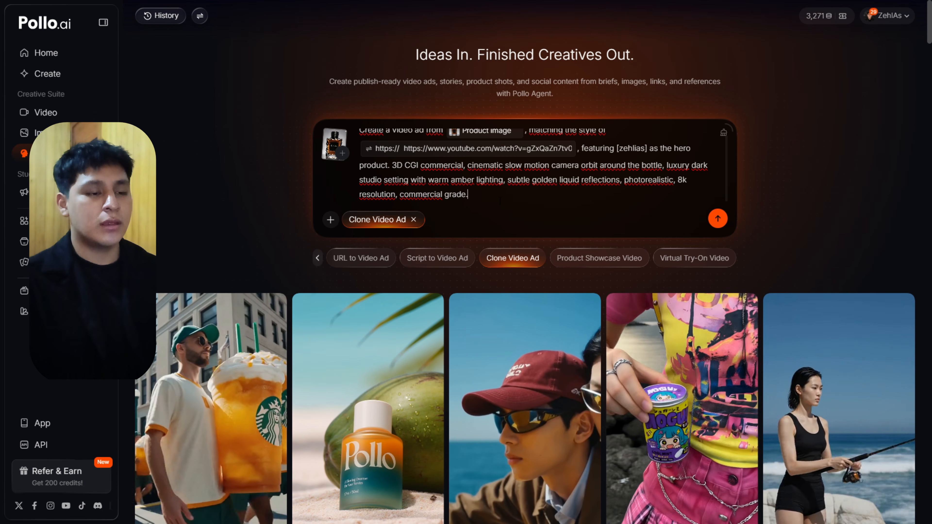
{"action": "scroll", "coordinate": [557, 173], "scroll_direction": "up", "scroll_amount": 1}
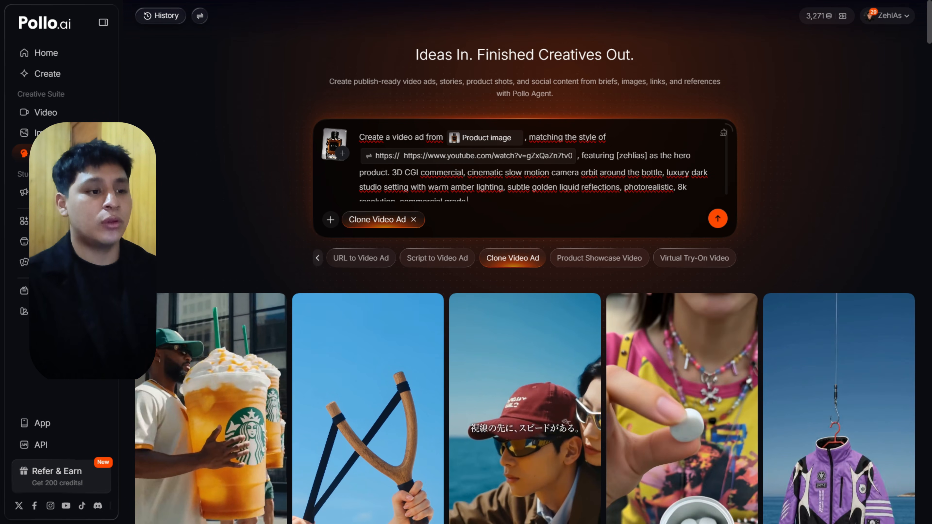
{"action": "left_click", "coordinate": [717, 218]}
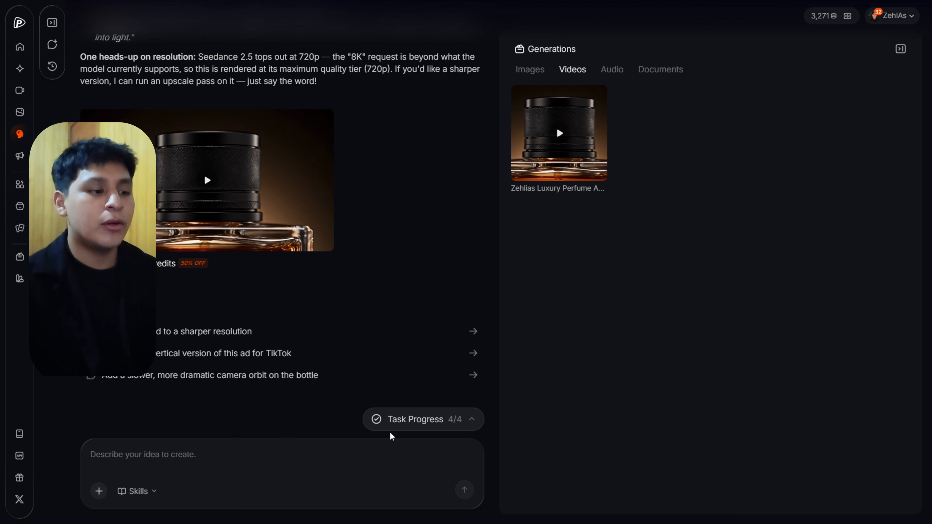
Step: Expand the task progress list of the generated perfume video ad
{"action": "left_click", "coordinate": [397, 422]}
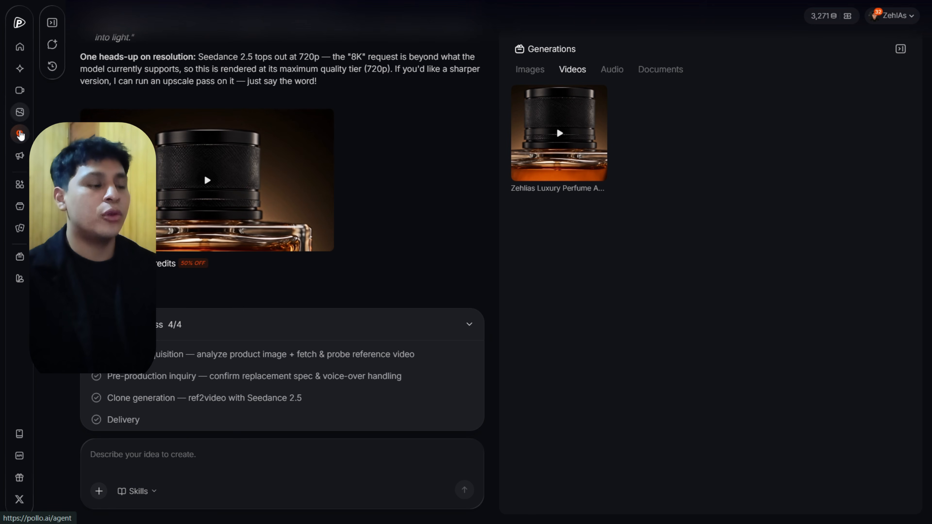
Step: Start a new agent request with the Anime Video skill from the Story Video category and submit the perfume transformation prompt with its reference image
{"action": "left_click", "coordinate": [21, 135]}
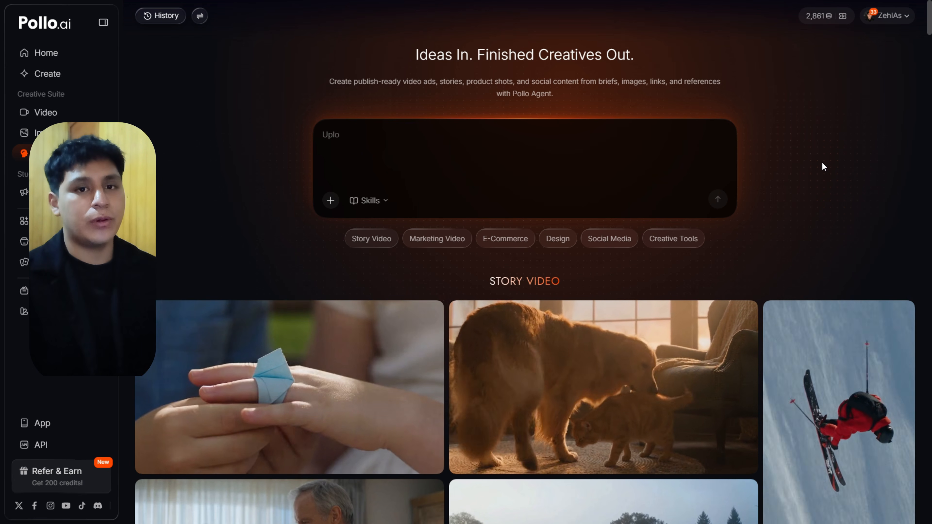
{"action": "left_click", "coordinate": [371, 239]}
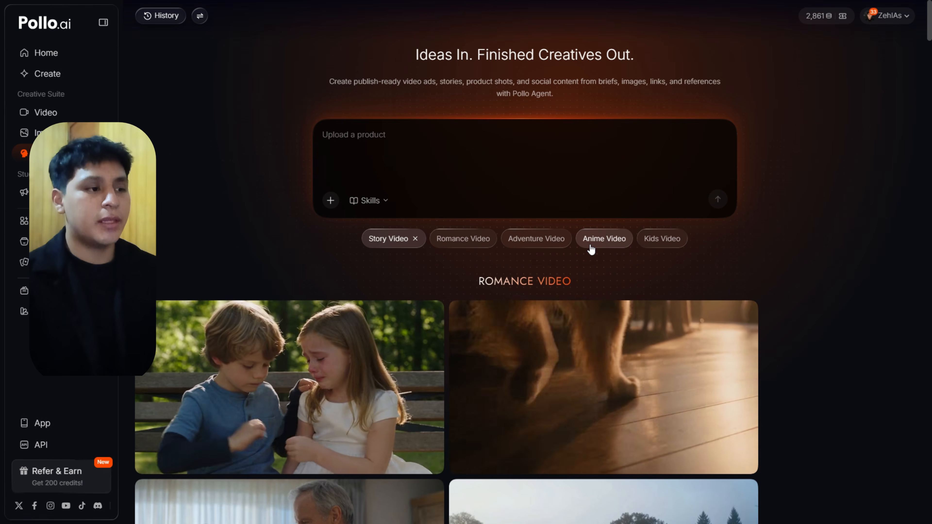
{"action": "left_click", "coordinate": [591, 247]}
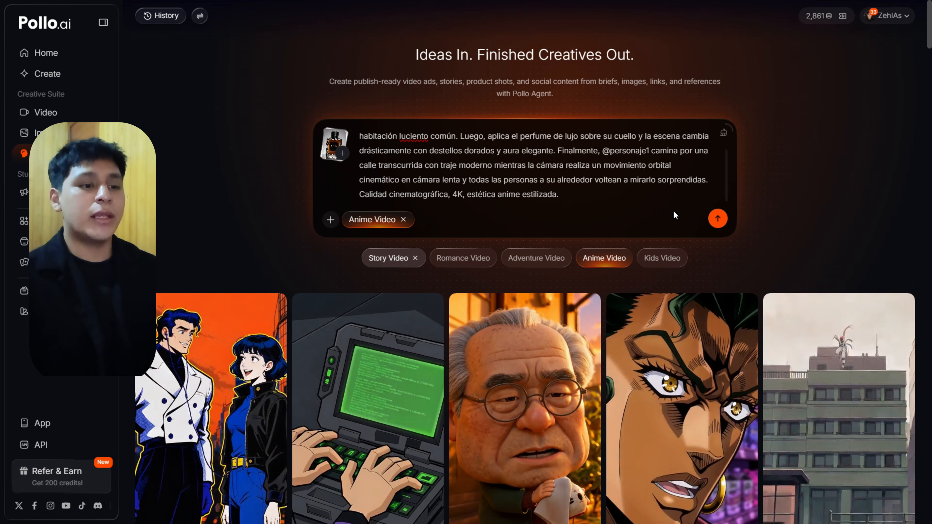
{"action": "left_click", "coordinate": [713, 220]}
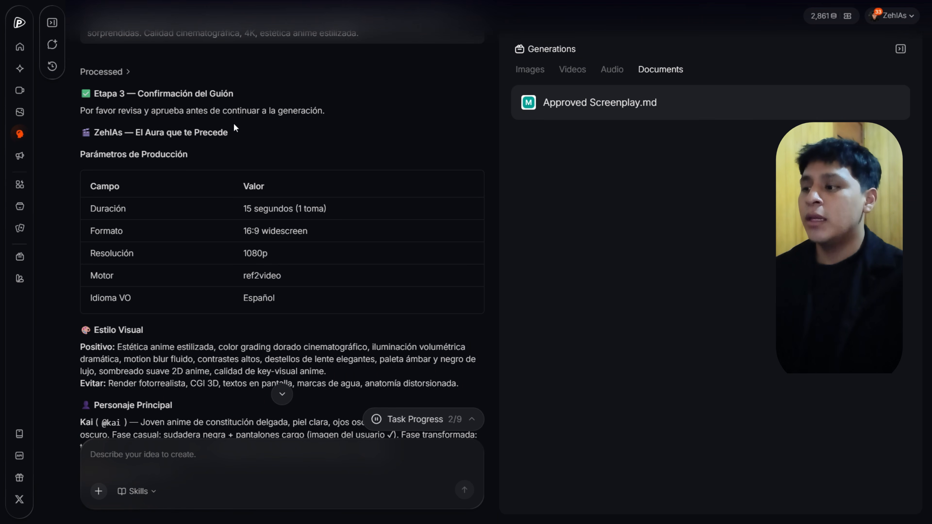
Step: Review the proposed anime ad screenplay and approve it with "Apruebo el guión, continúa con la generación"
{"action": "scroll", "coordinate": [235, 128], "scroll_direction": "down", "scroll_amount": 7}
{"action": "scroll", "coordinate": [192, 266], "scroll_direction": "down", "scroll_amount": 12}
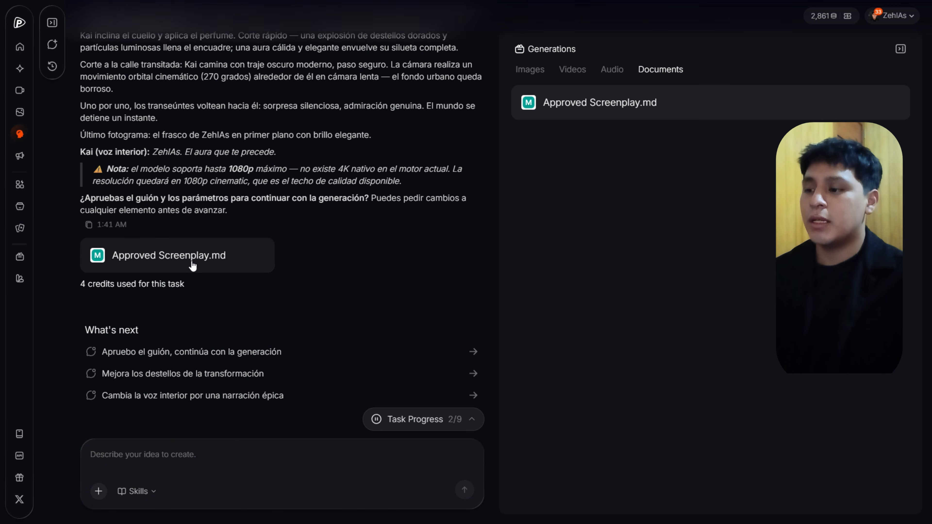
{"action": "scroll", "coordinate": [193, 266], "scroll_direction": "down", "scroll_amount": 1}
{"action": "scroll", "coordinate": [284, 269], "scroll_direction": "down", "scroll_amount": 1}
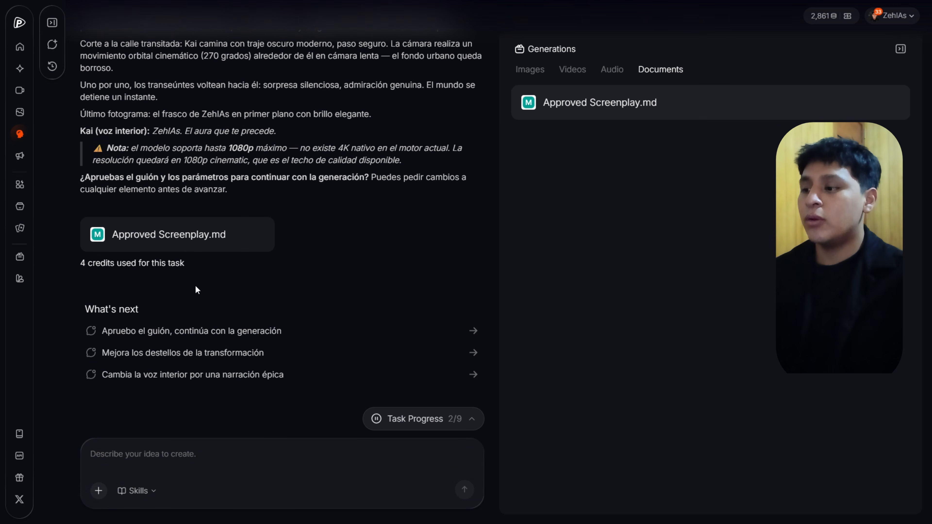
{"action": "left_click", "coordinate": [175, 330]}
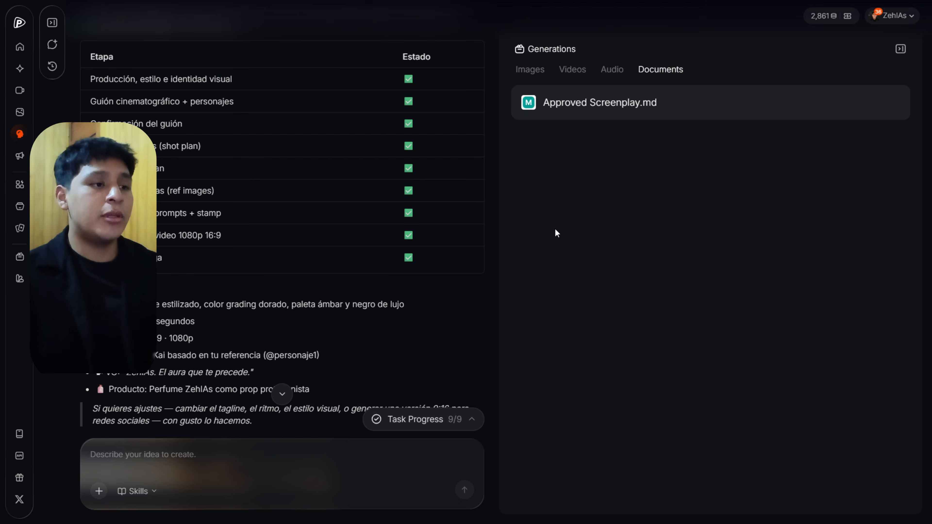